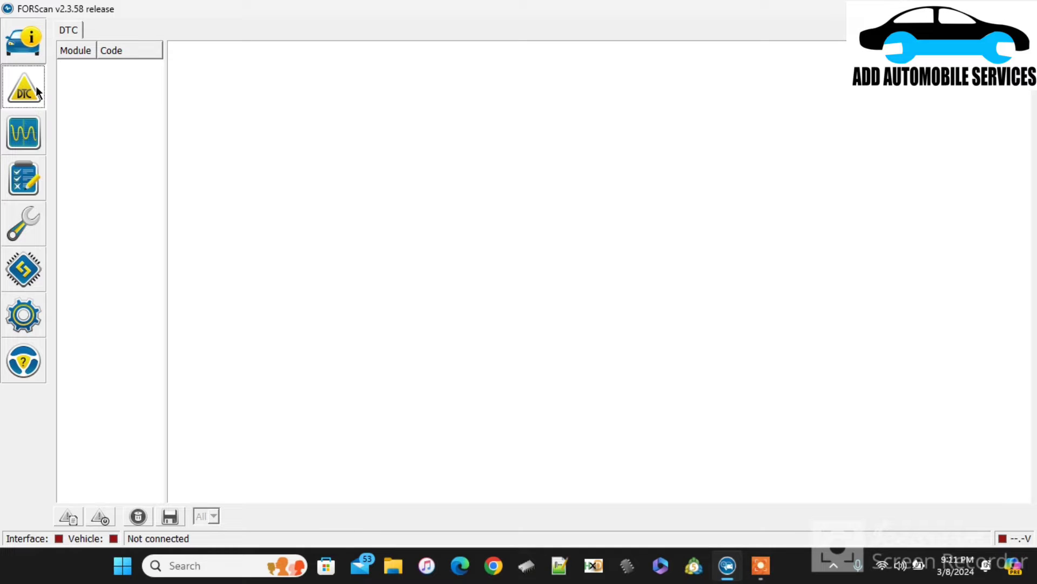
From the vehicle information view, connect to the Mazda CX-5 through the adapter so its modules are detected
click(36, 41)
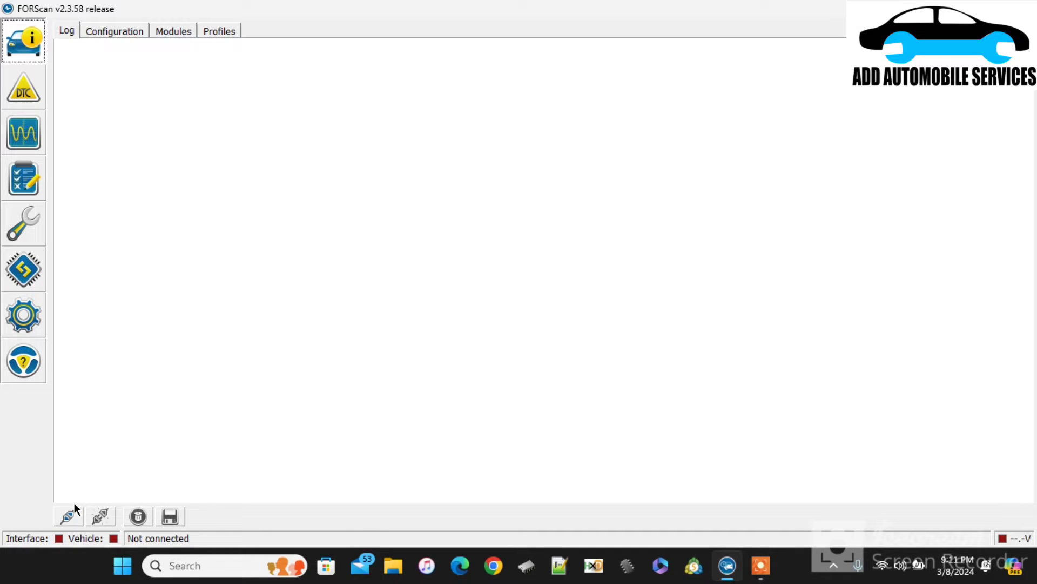
click(75, 506)
click(73, 518)
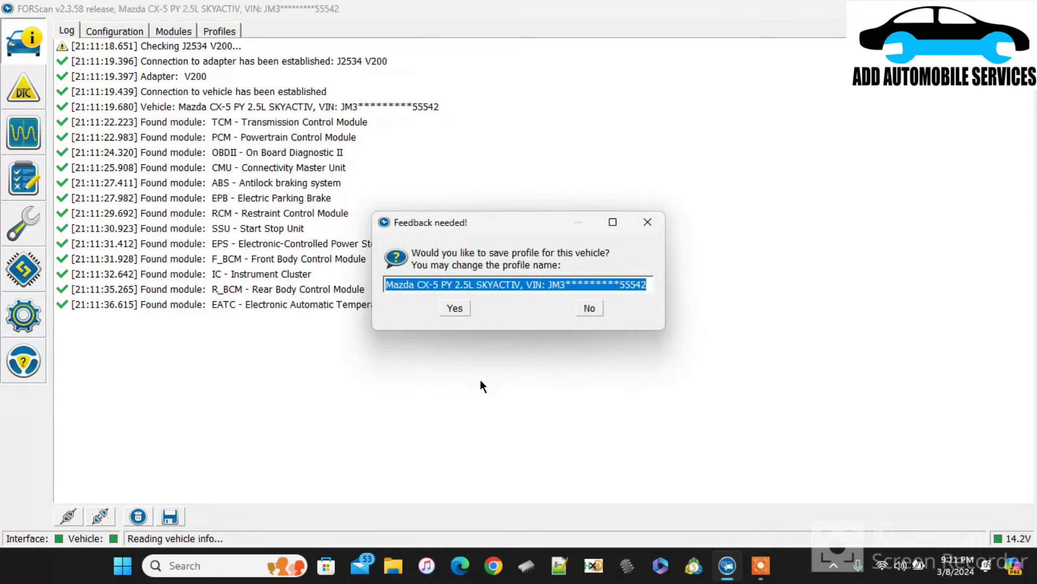
Decline saving a vehicle profile, then run PCM Vehicle ID block configuration with ignition turned off
click(590, 309)
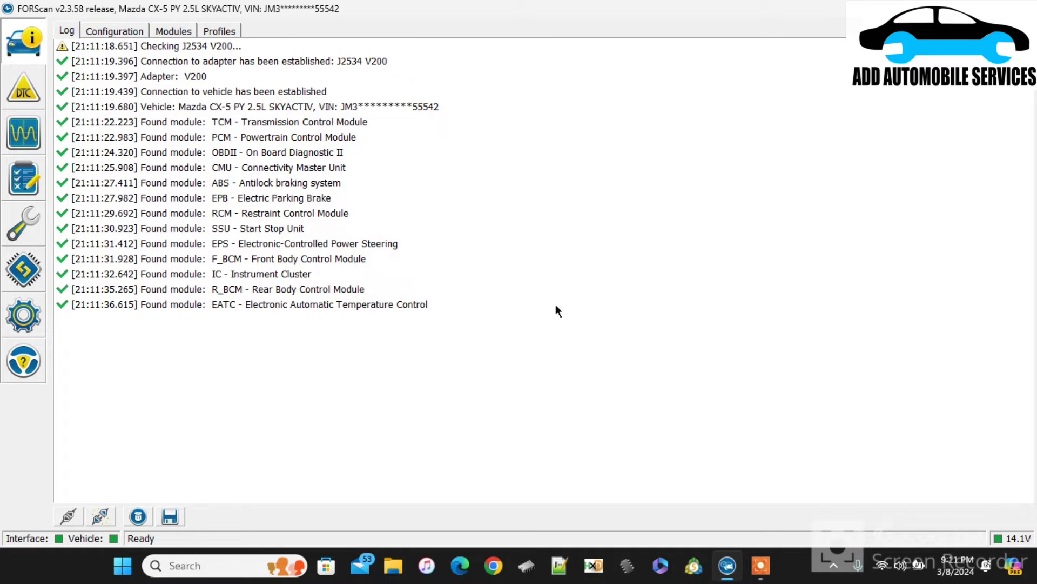
click(26, 286)
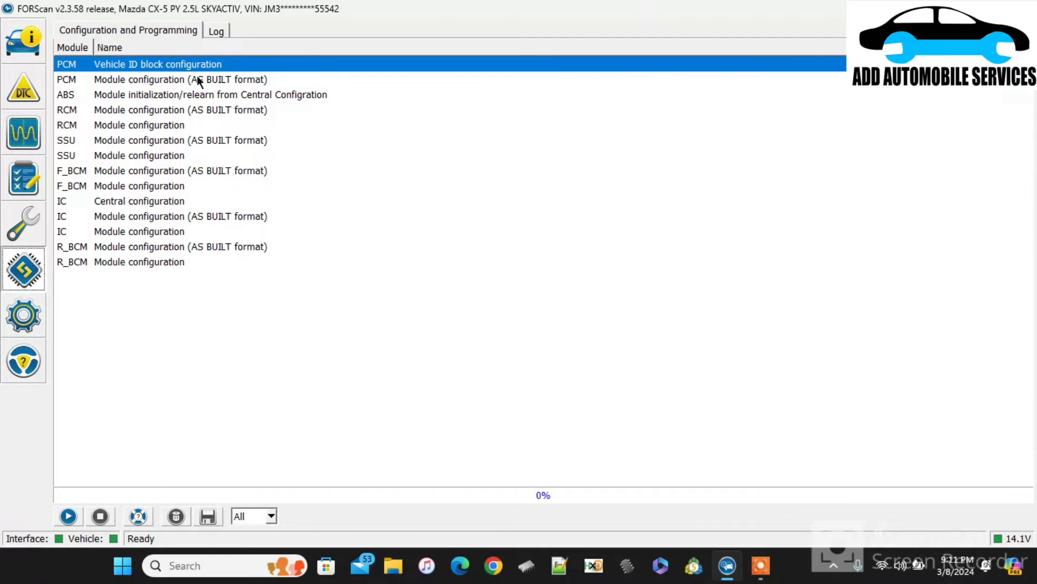
click(68, 516)
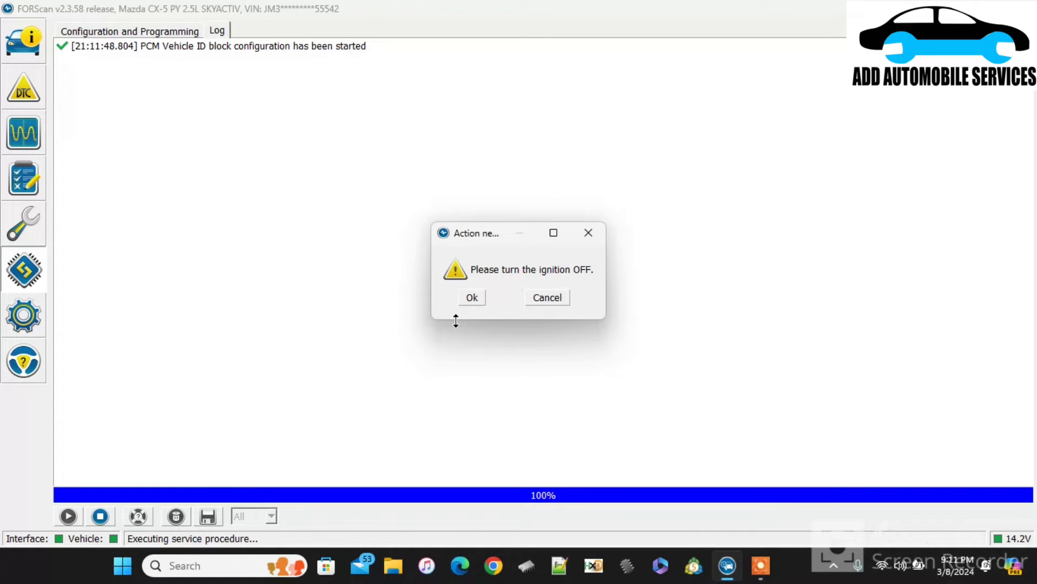
click(471, 296)
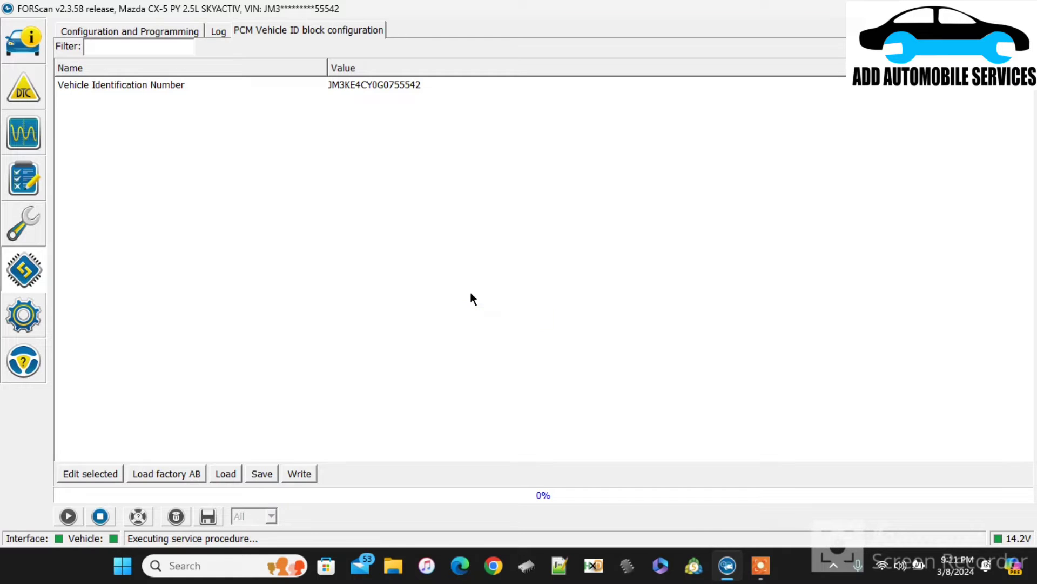
click(105, 472)
click(105, 472)
click(390, 94)
Clear the stored VIN and enter the new 17-character VIN, correcting a typo along the way
double_click(388, 88)
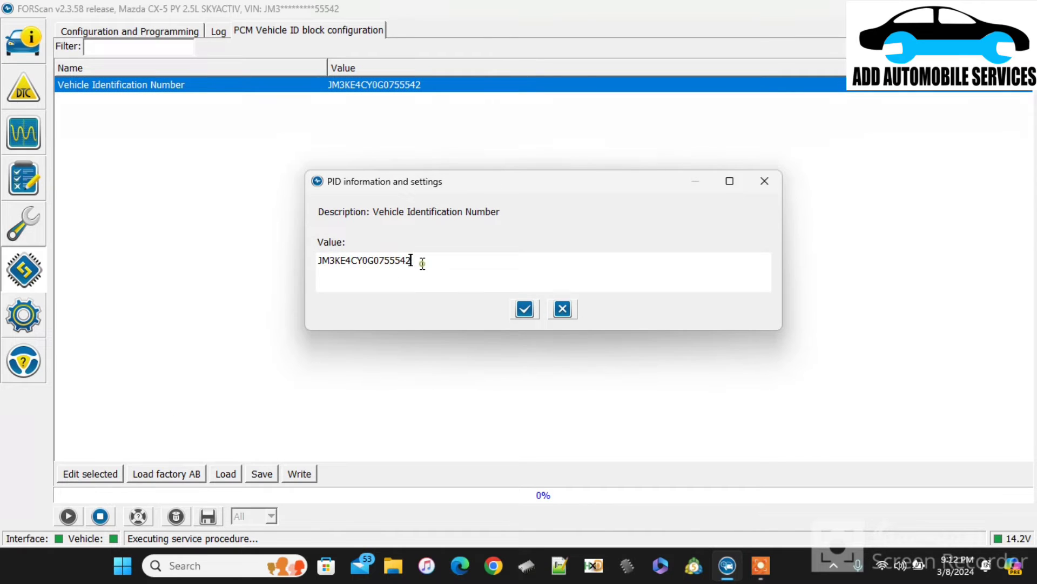
key(BackSpace)
key(BackSpace)
key(BackSpace)
key(BackSpace)
key(BackSpace)
key(BackSpace)
key(BackSpace)
key(BackSpace)
key(BackSpace)
key(BackSpace)
key(BackSpace)
key(BackSpace)
key(BackSpace)
key(BackSpace)
key(BackSpace)
key(BackSpace)
key(BackSpace)
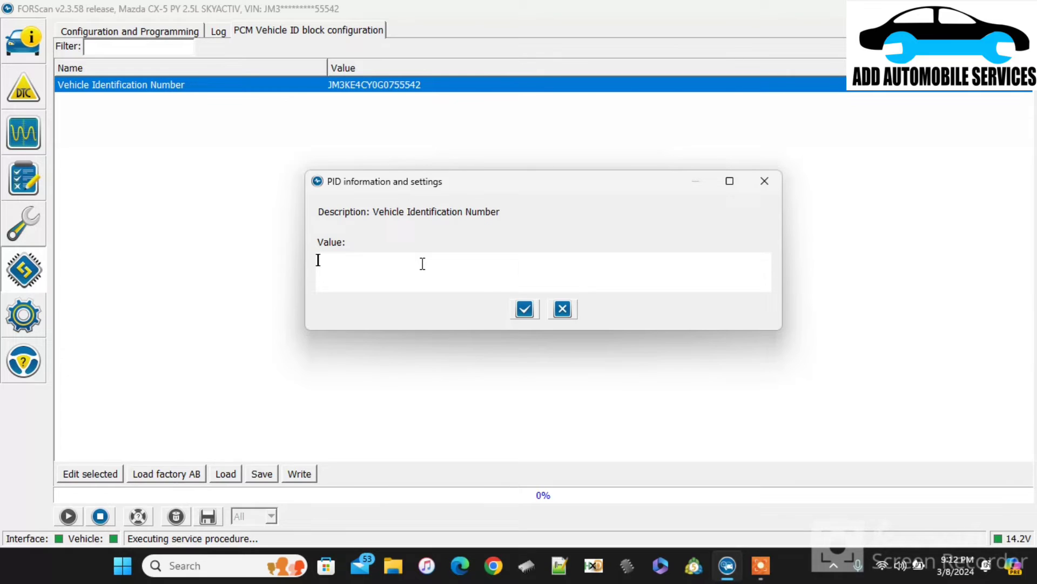
text(J)
text(jm1)
key(BackSpace)
key(BackSpace)
key(BackSpace)
text(JM1GJ1U50G140)
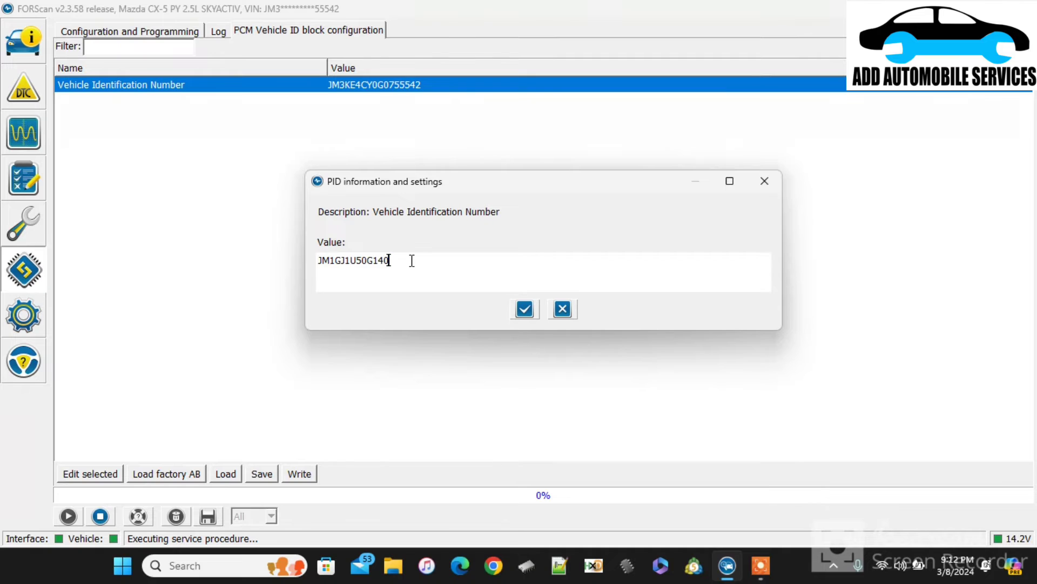
text(6873)
Accept the new VIN and write it to the PCM, confirming the old/new value and ignition ON
click(524, 309)
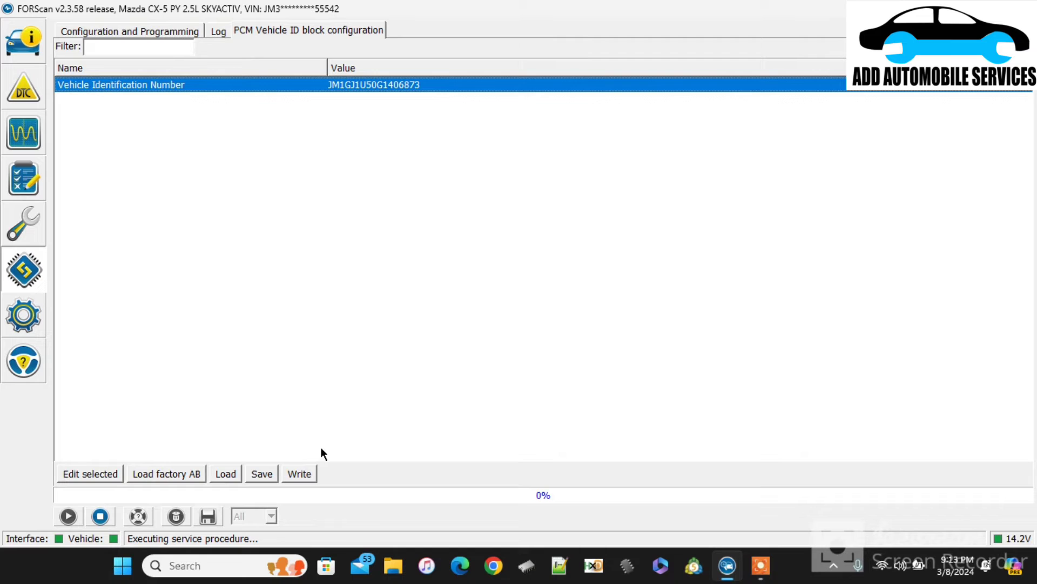
click(300, 474)
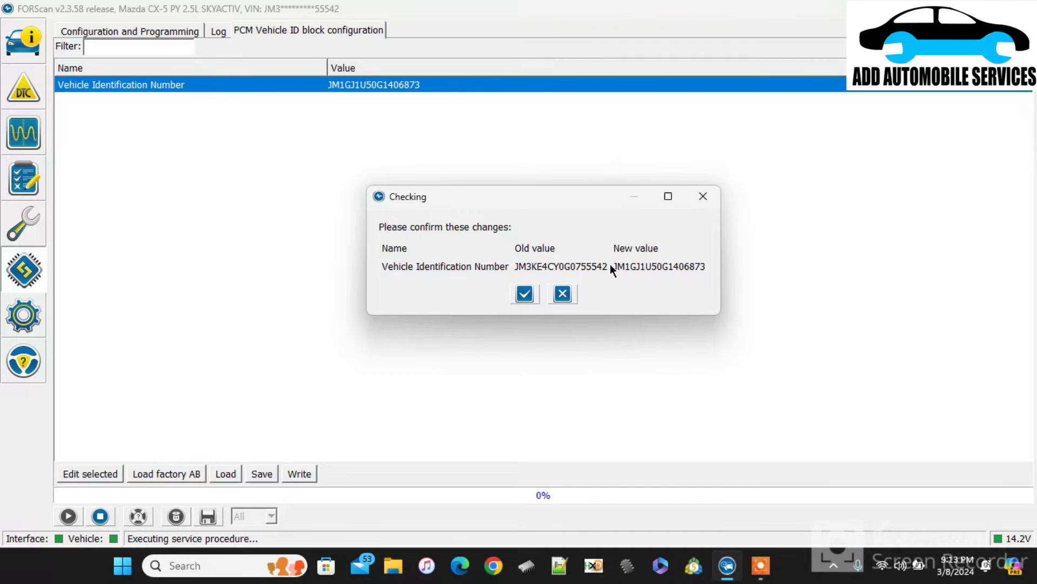
click(522, 296)
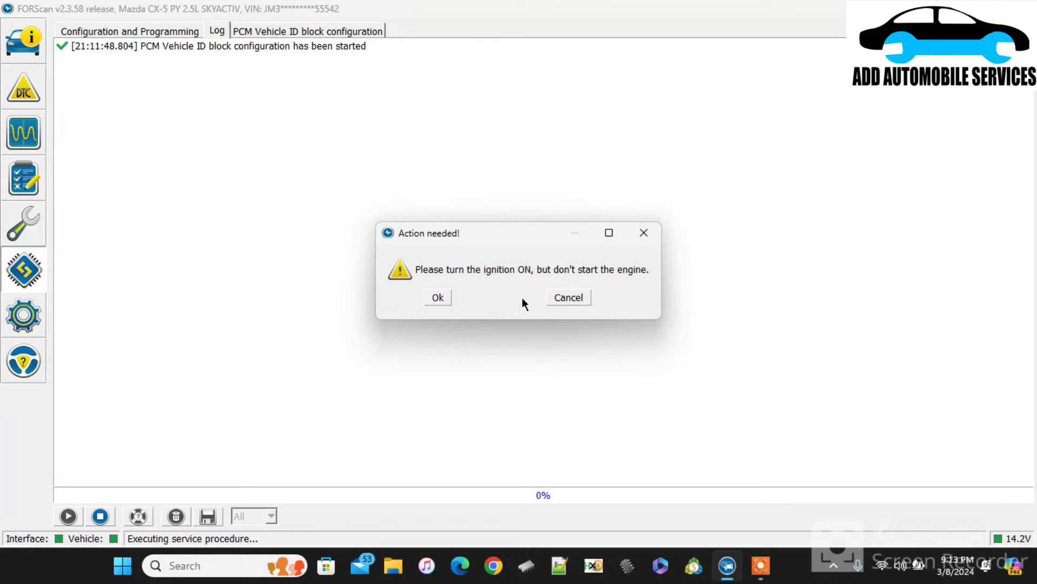
click(435, 298)
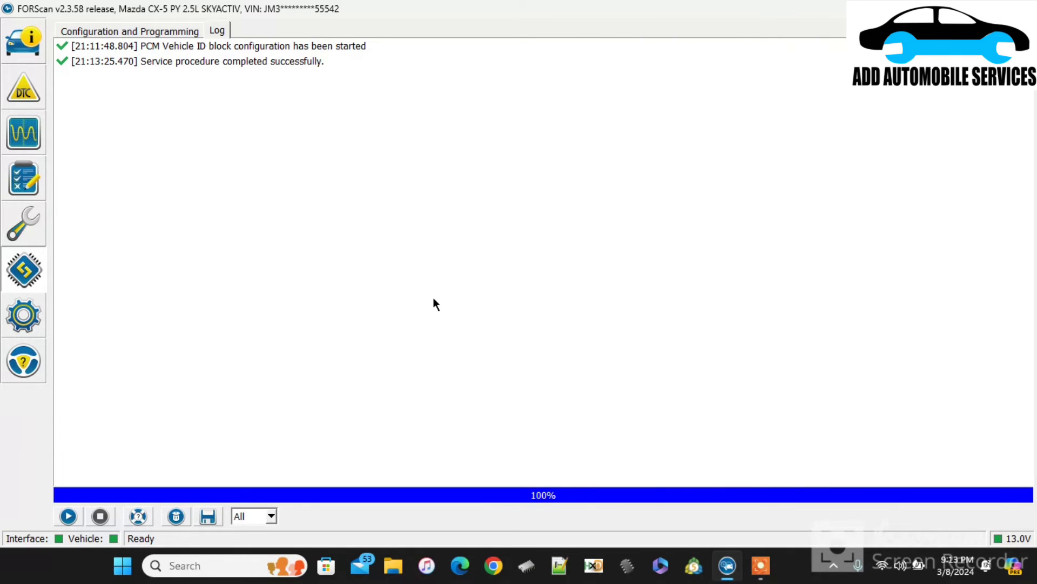
Rerun PCM Vehicle ID block configuration through both ignition prompts, then return to the vehicle information log
click(138, 27)
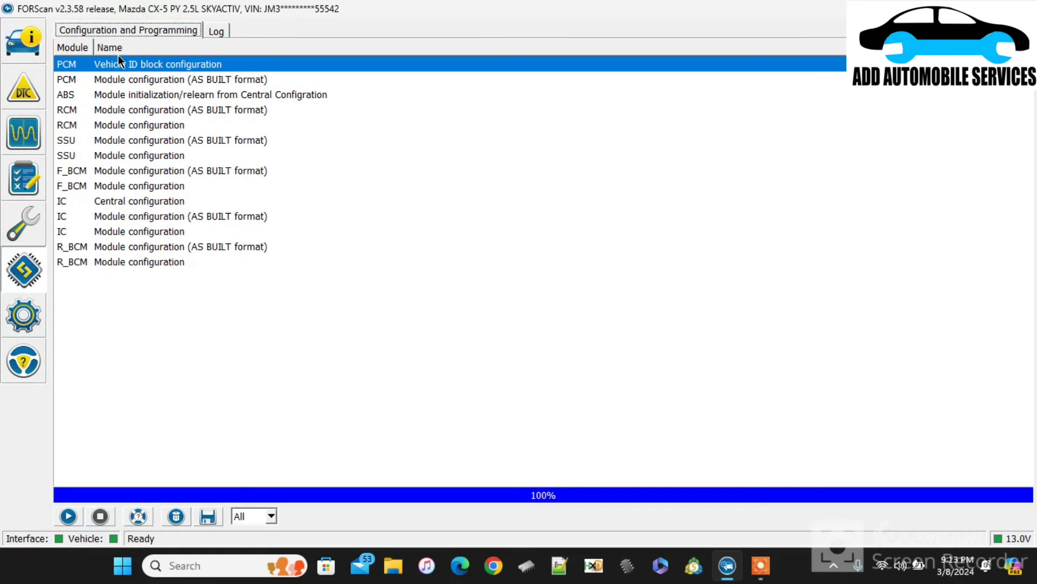
click(70, 518)
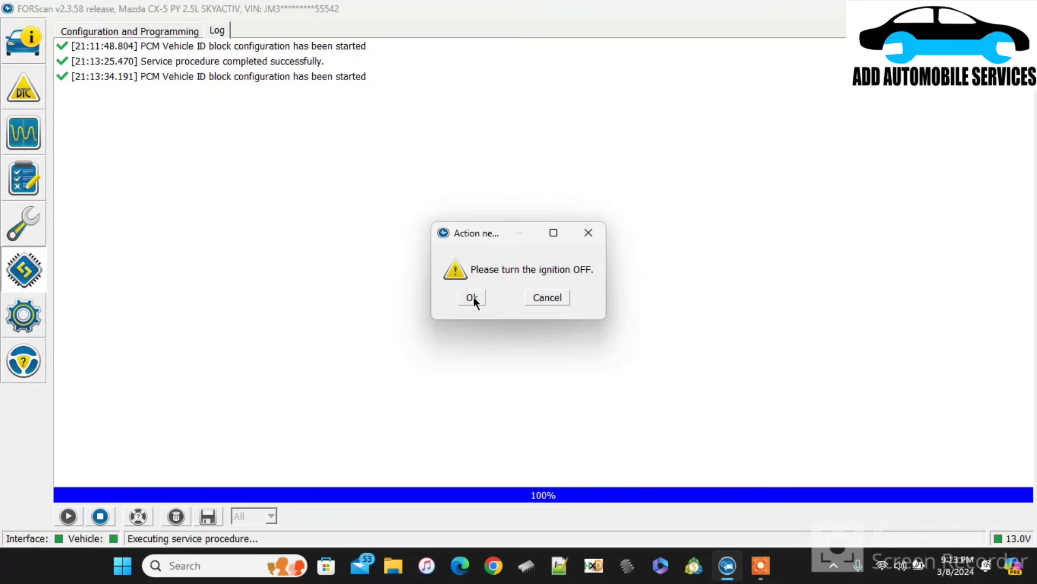
click(472, 297)
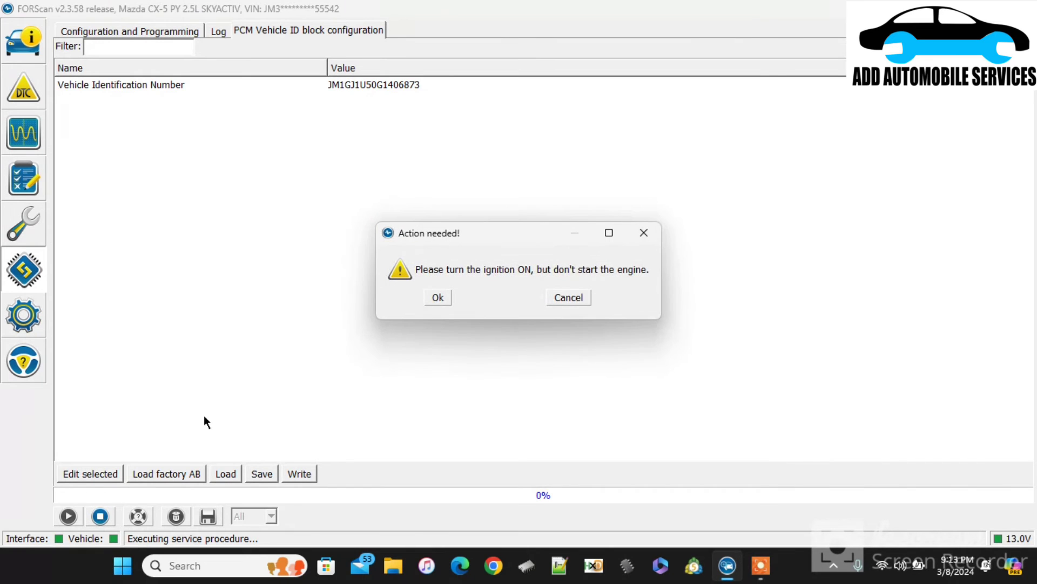
click(441, 297)
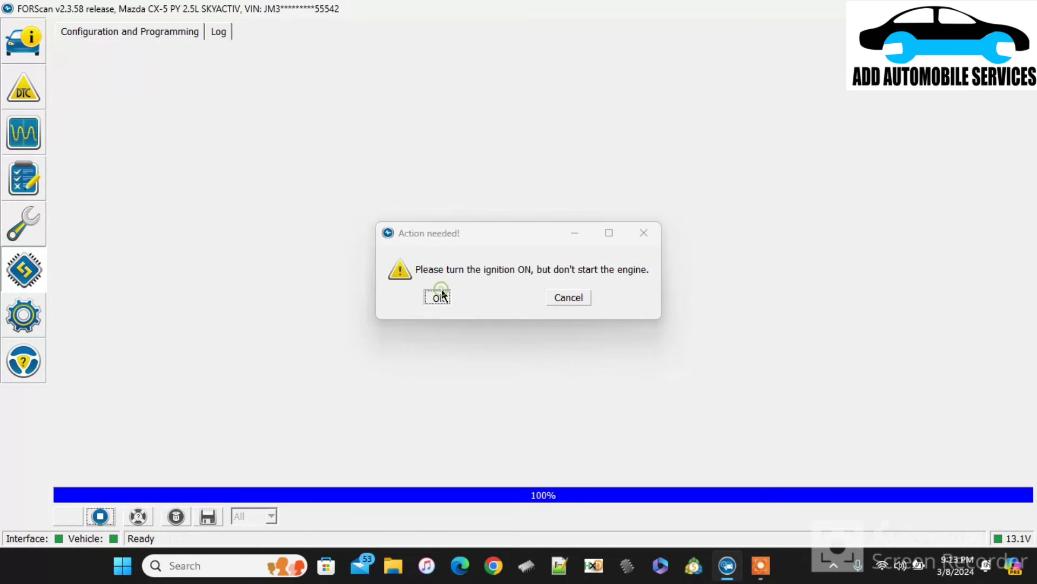
click(24, 88)
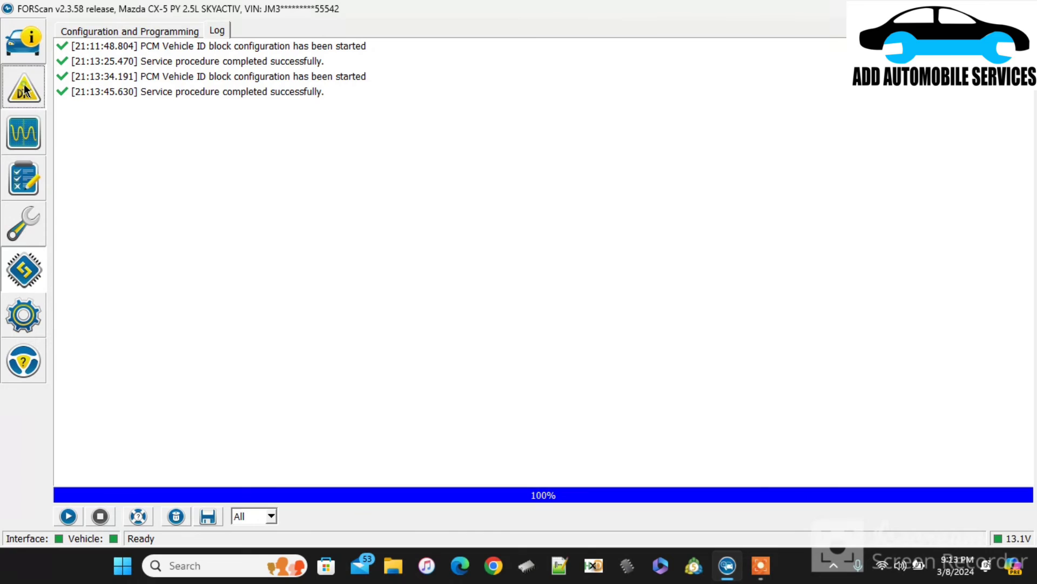
click(17, 49)
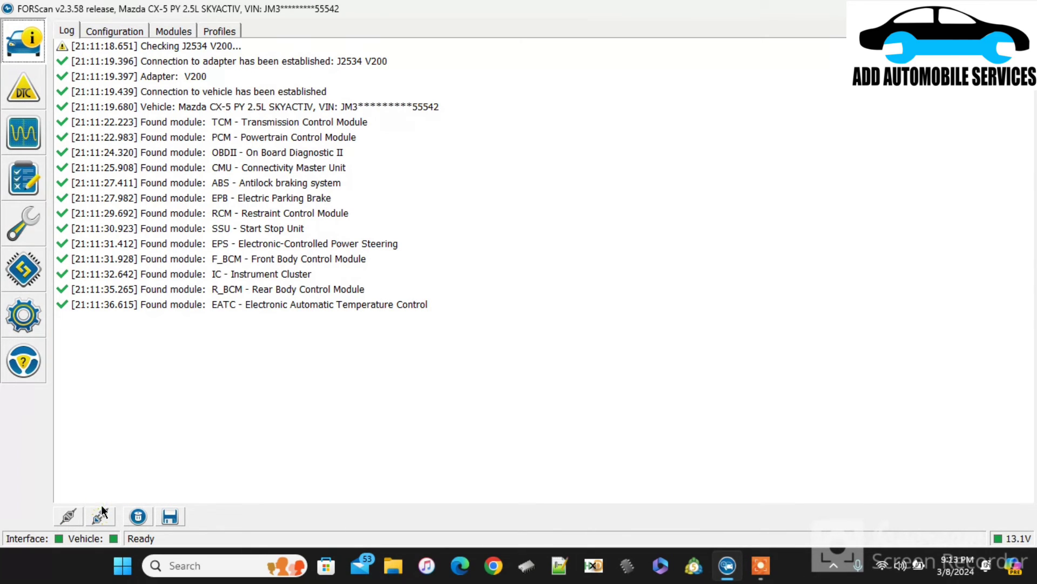
Disconnect and reconnect to the CX-5 without loading a profile, retrying after the connection error
click(101, 515)
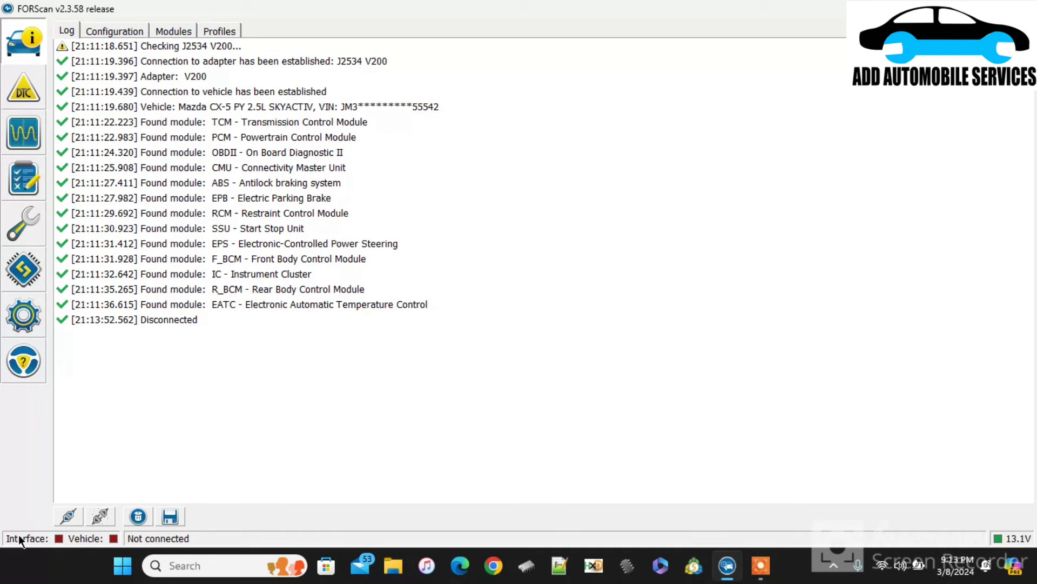
click(63, 515)
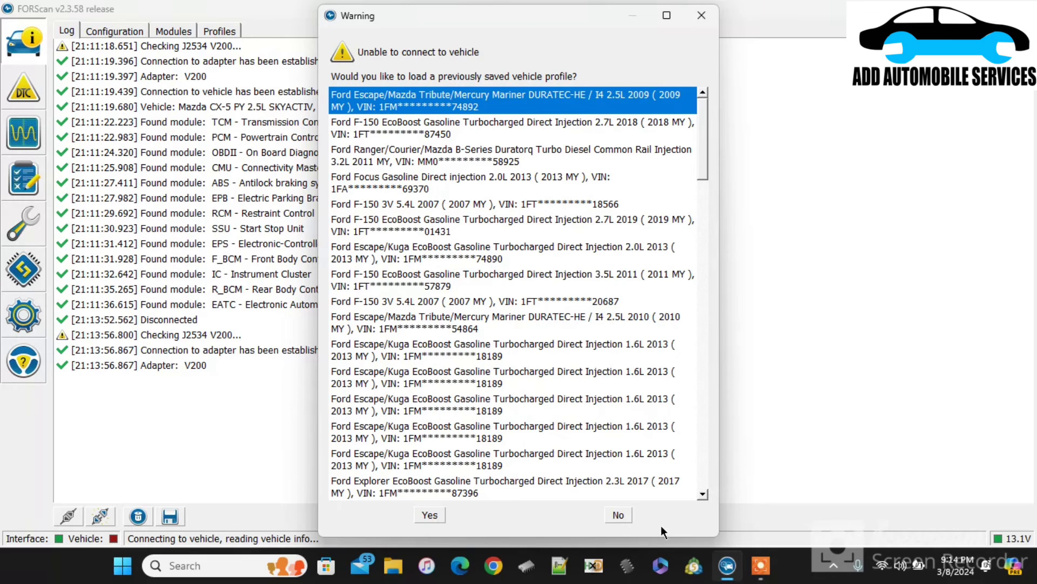
click(616, 514)
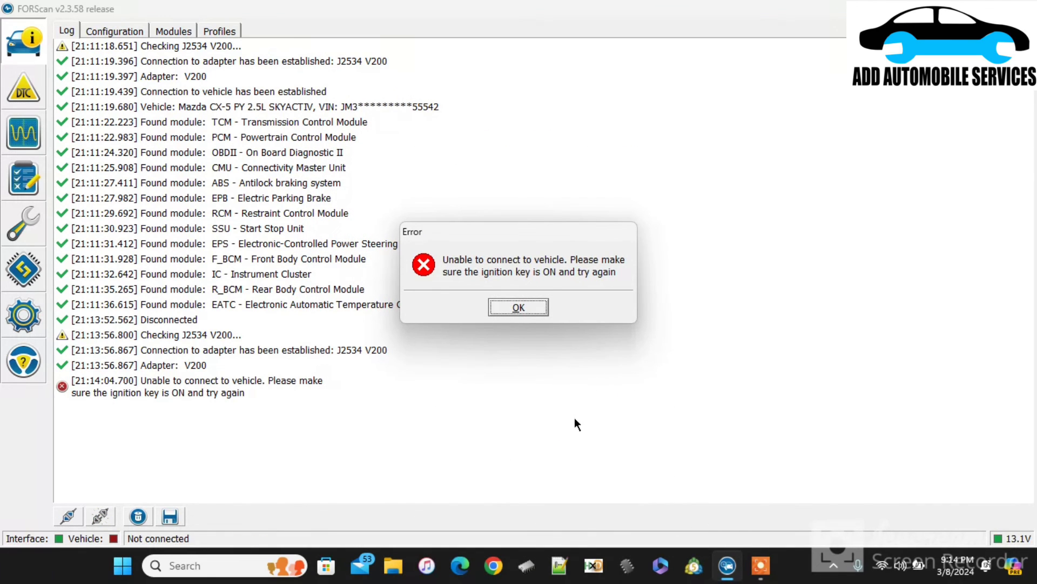
click(514, 309)
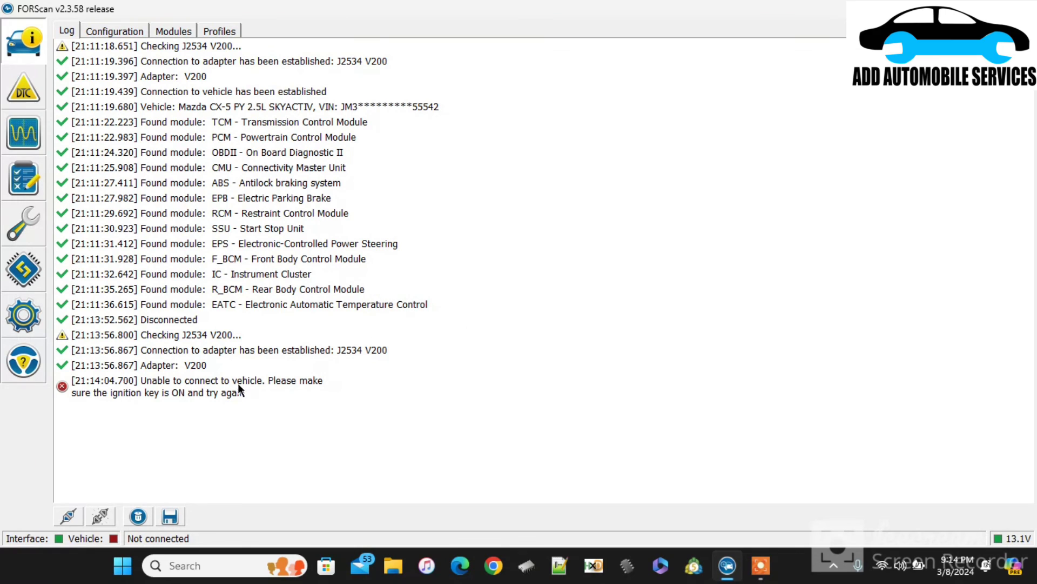
click(66, 520)
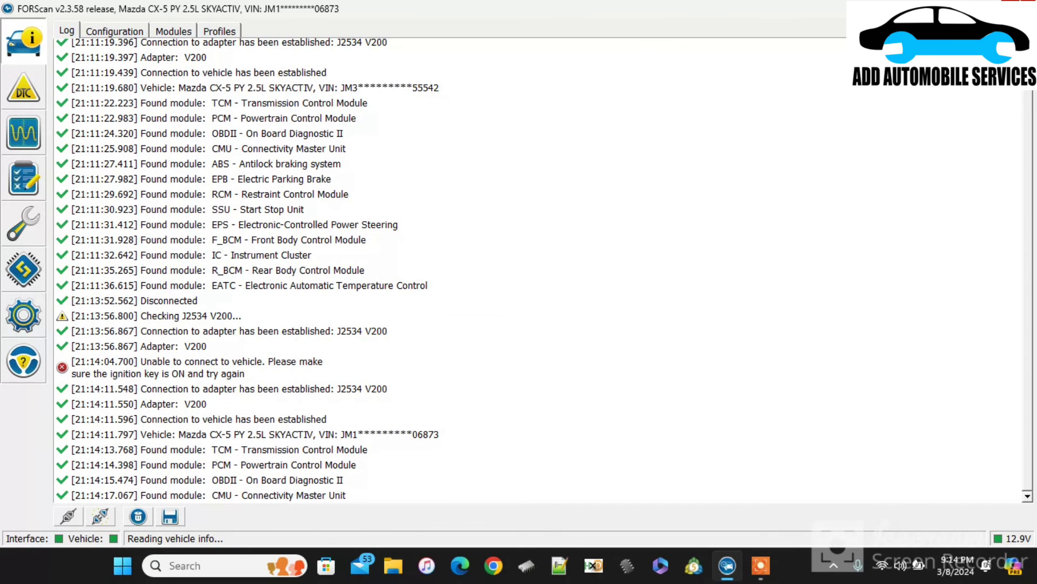
Close the FORScan window
click(1023, 6)
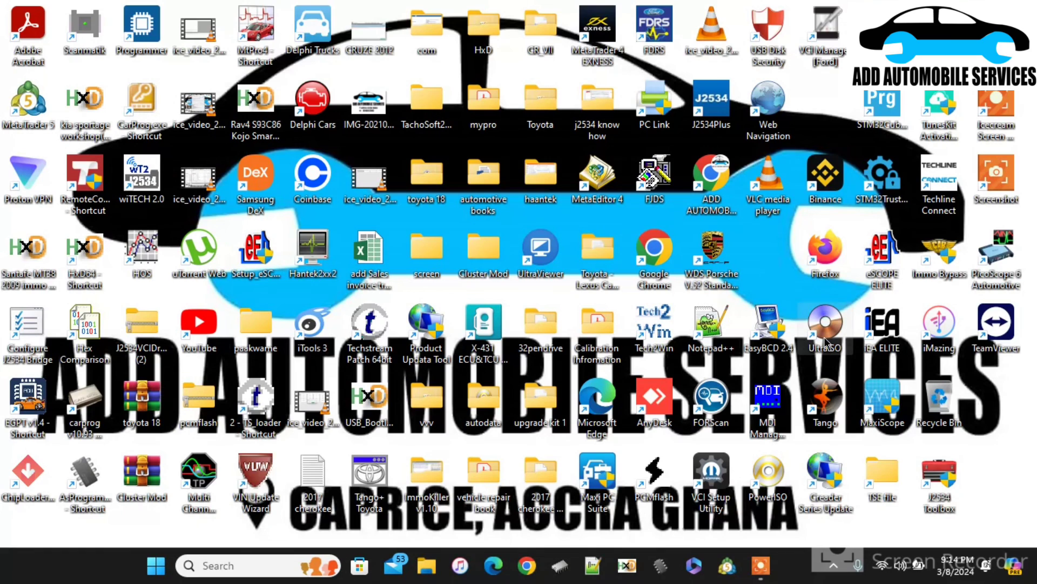